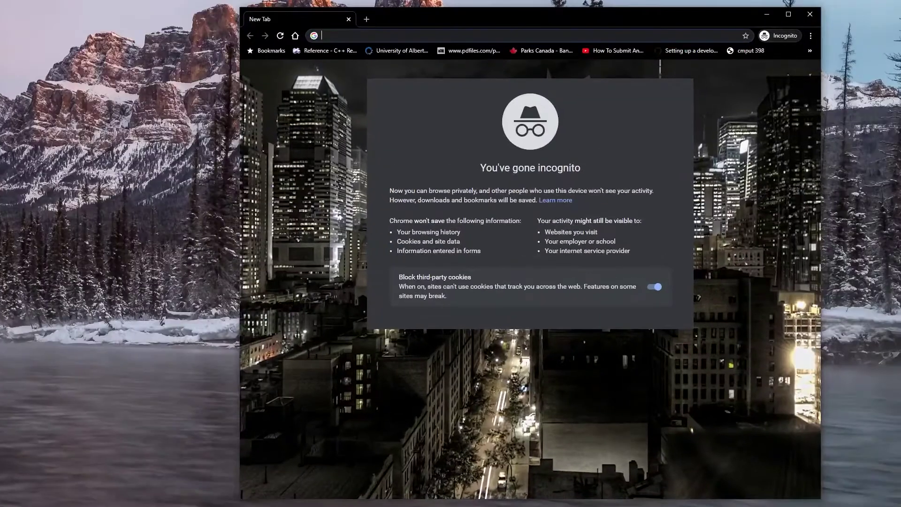
type("python")
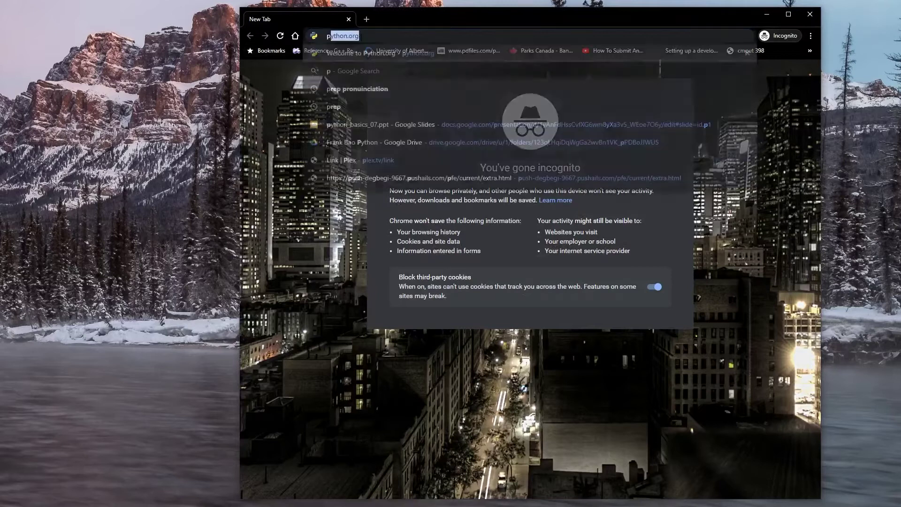
type(".org")
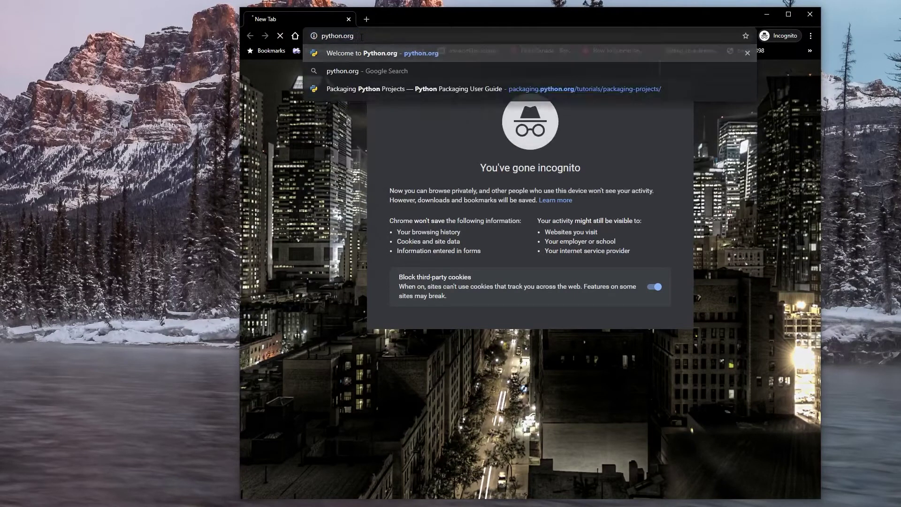
- Load python.org and find the Python 3.8.5 download for Windows
key("Return")
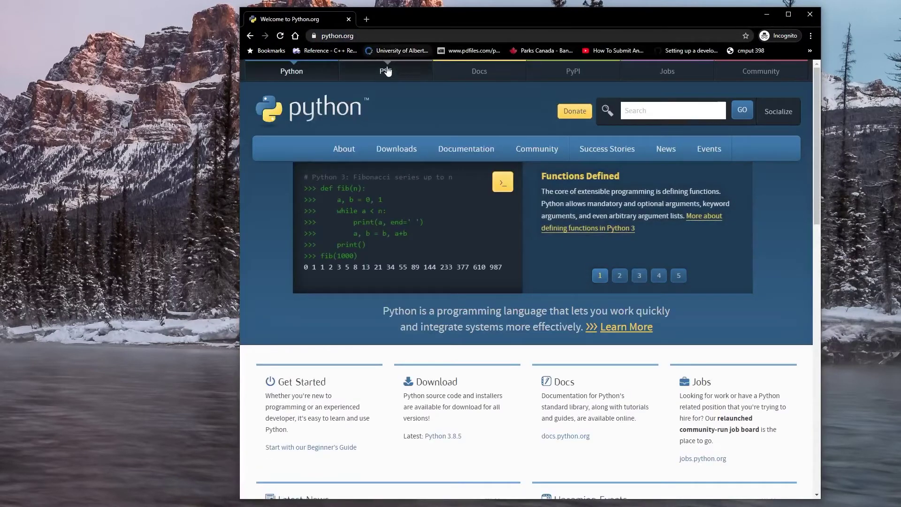
mouse_move(397, 149)
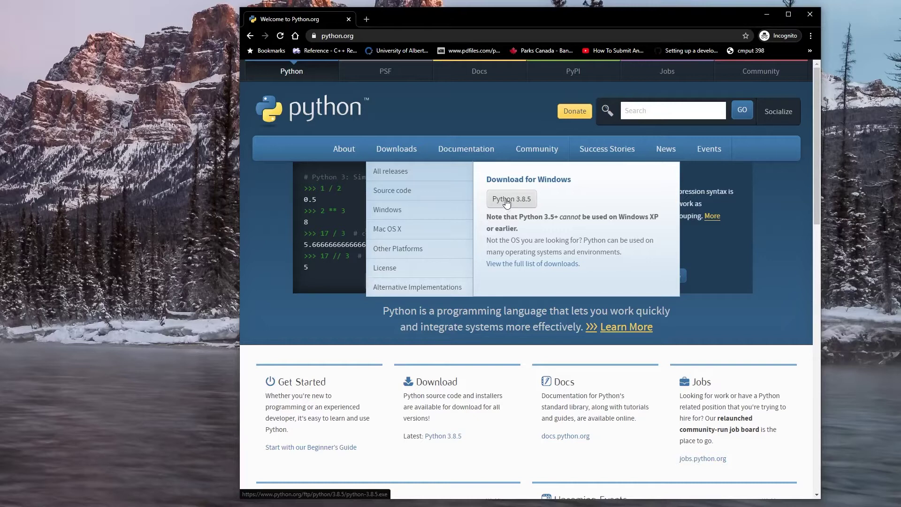
- Download python-3.8.5.exe from python.org and save it to the Download folder
left_click(507, 200)
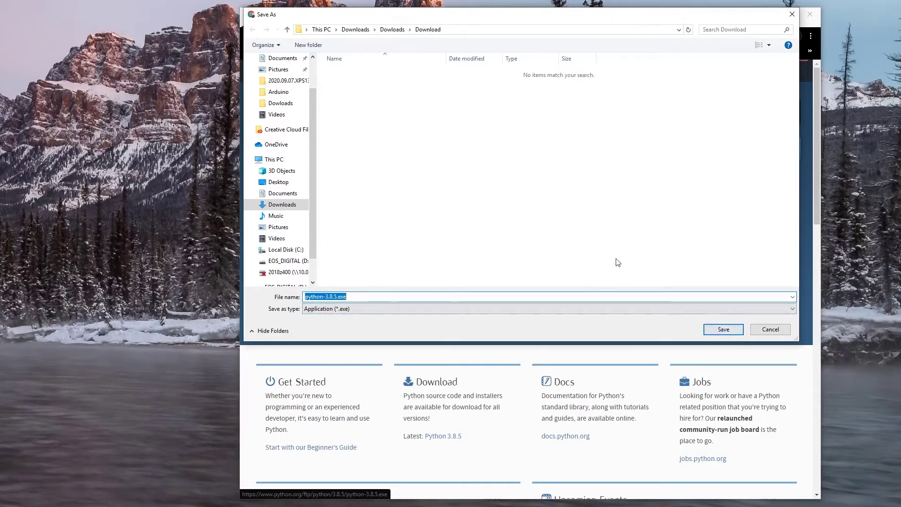
left_click(725, 330)
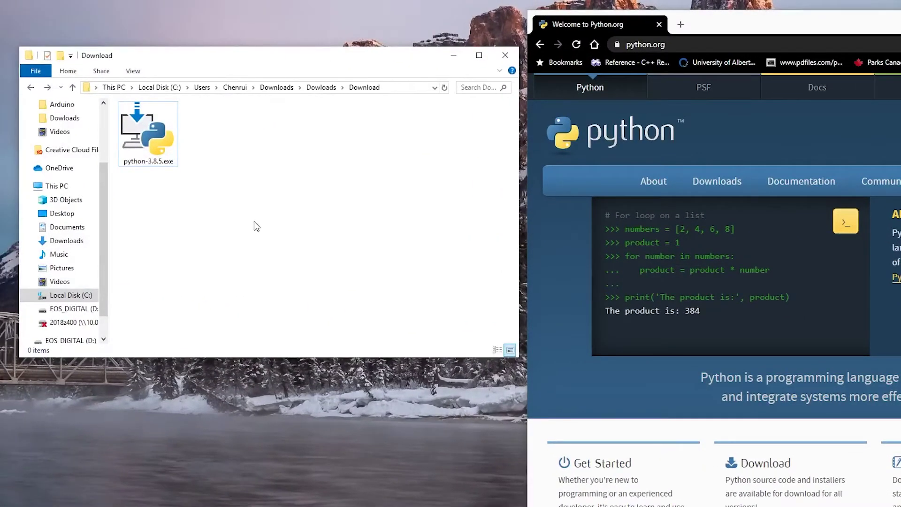
- Run python-3.8.5.exe from the Download folder to start Python 3.8.5 Setup
double_click(150, 148)
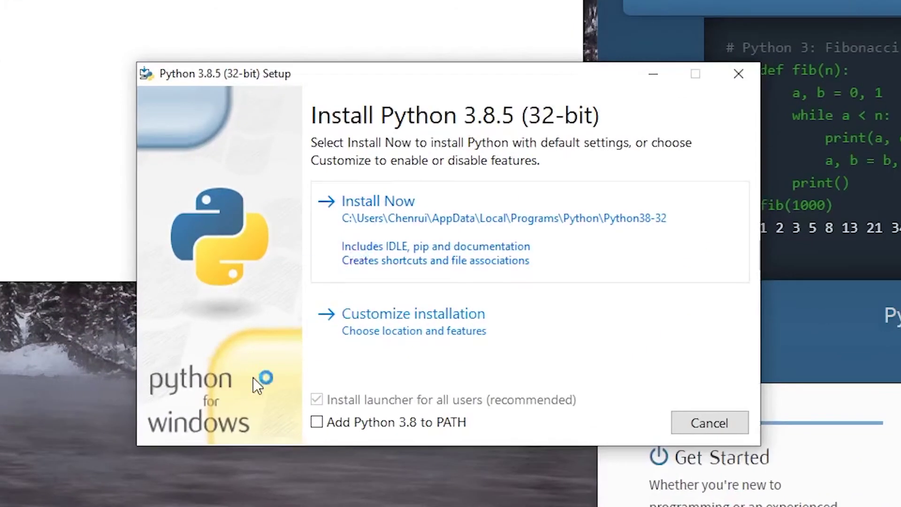
- Enable 'Add Python 3.8 to PATH' and run Install Now with default settings
left_click(318, 422)
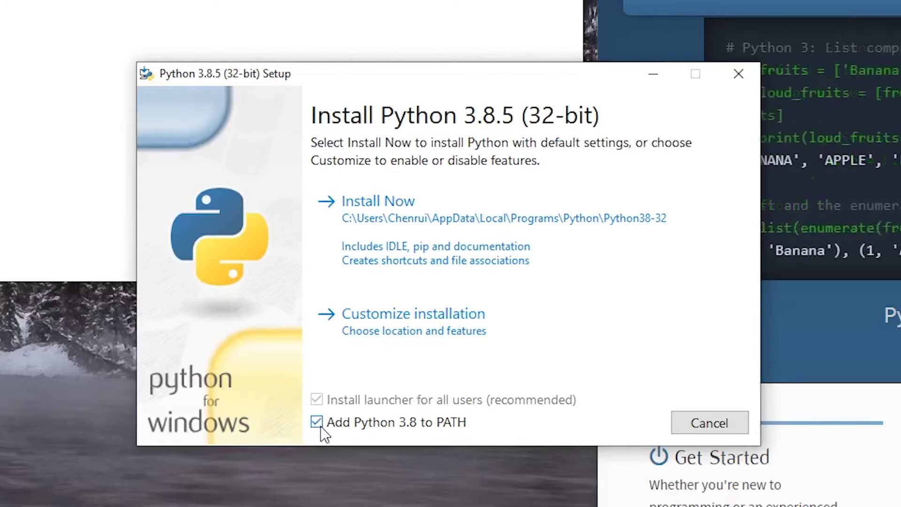
left_click(375, 211)
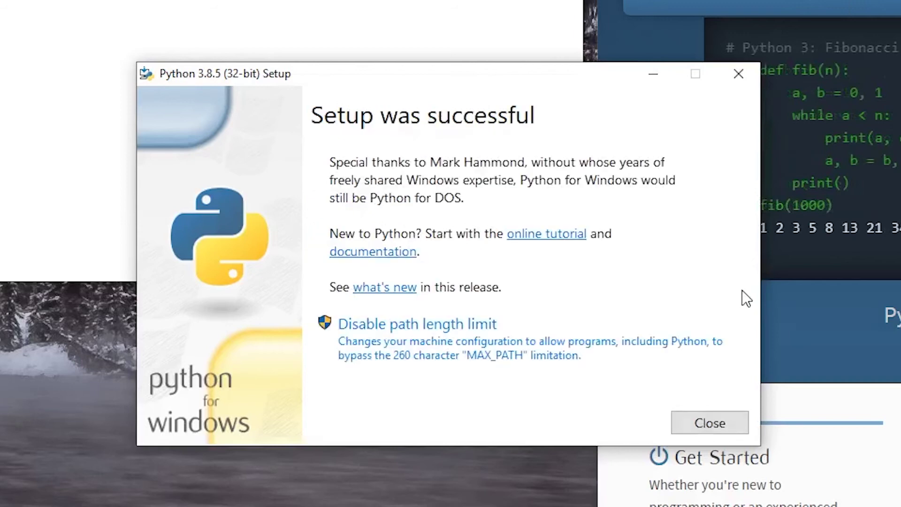
- Close the finished installer and search the Start menu for Python 3.8 (32-bit)
left_click(725, 423)
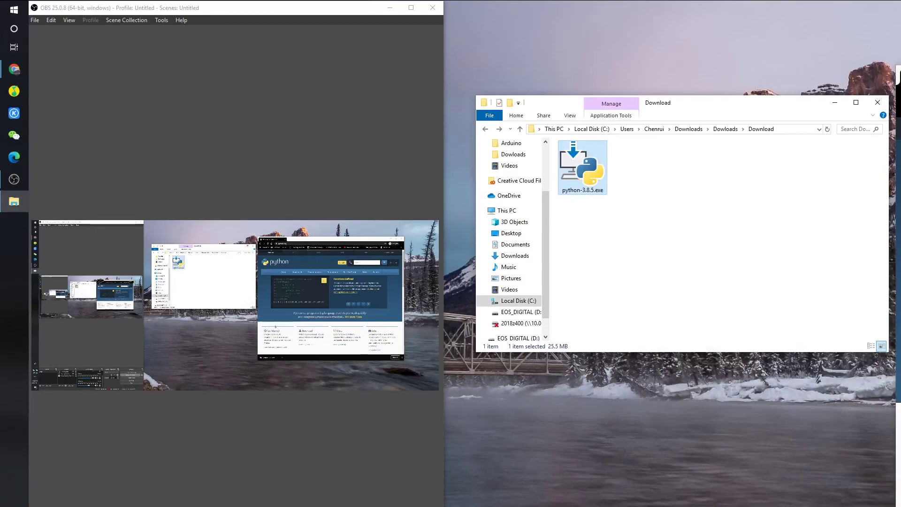
left_click(21, 10)
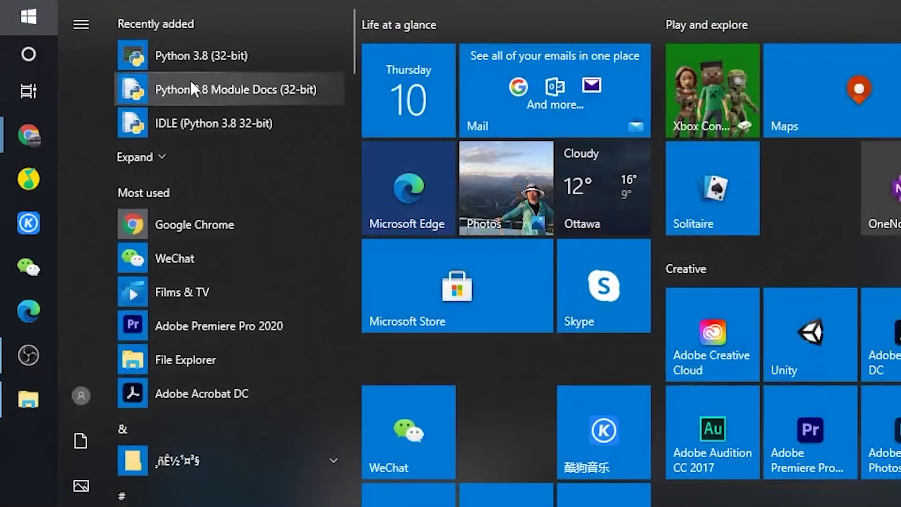
type("python")
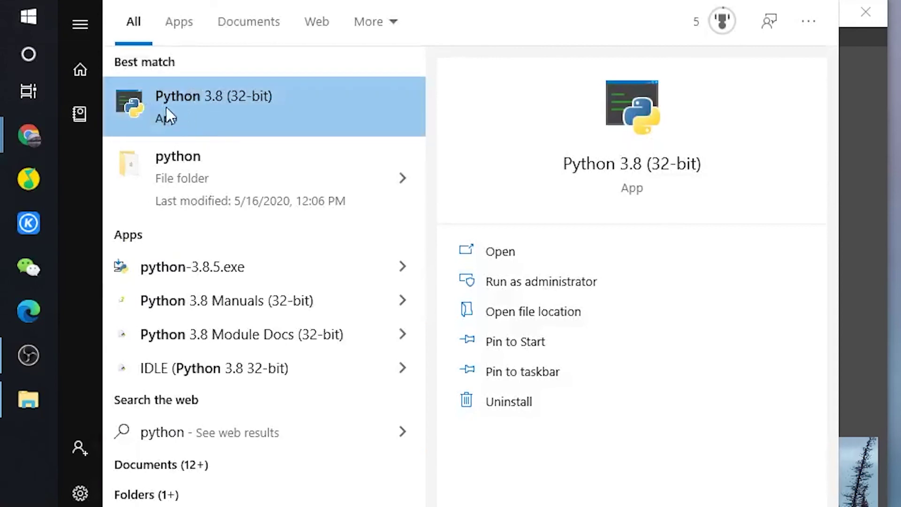
- Launch Python 3.8 (32-bit) and drag its console window to the screen centre
left_click(228, 108)
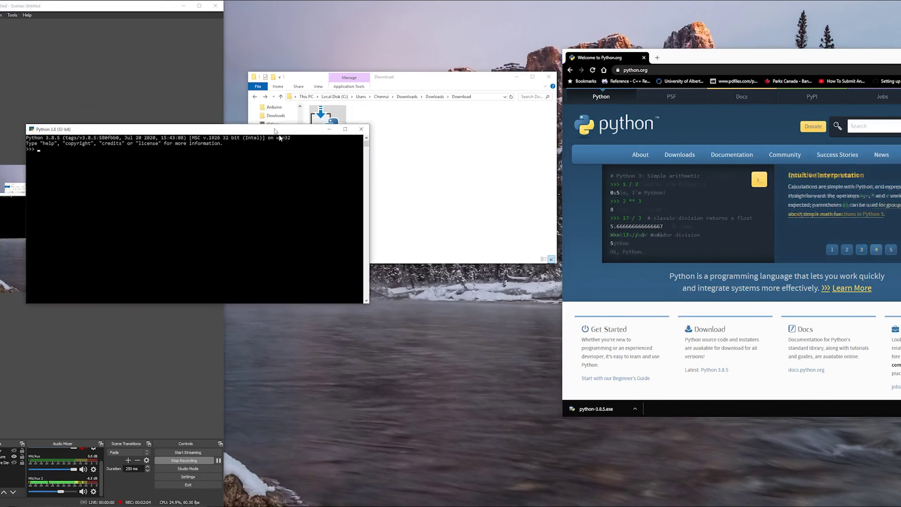
left_click_drag(266, 109, 545, 181)
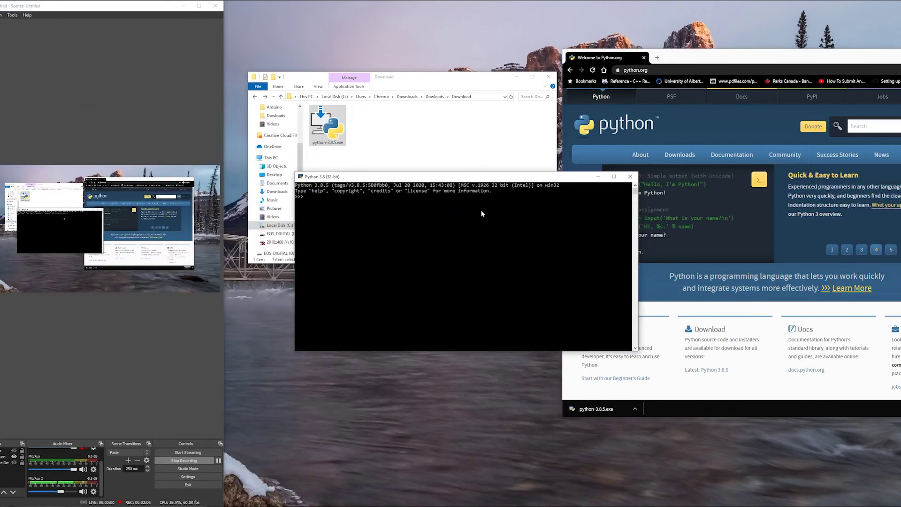